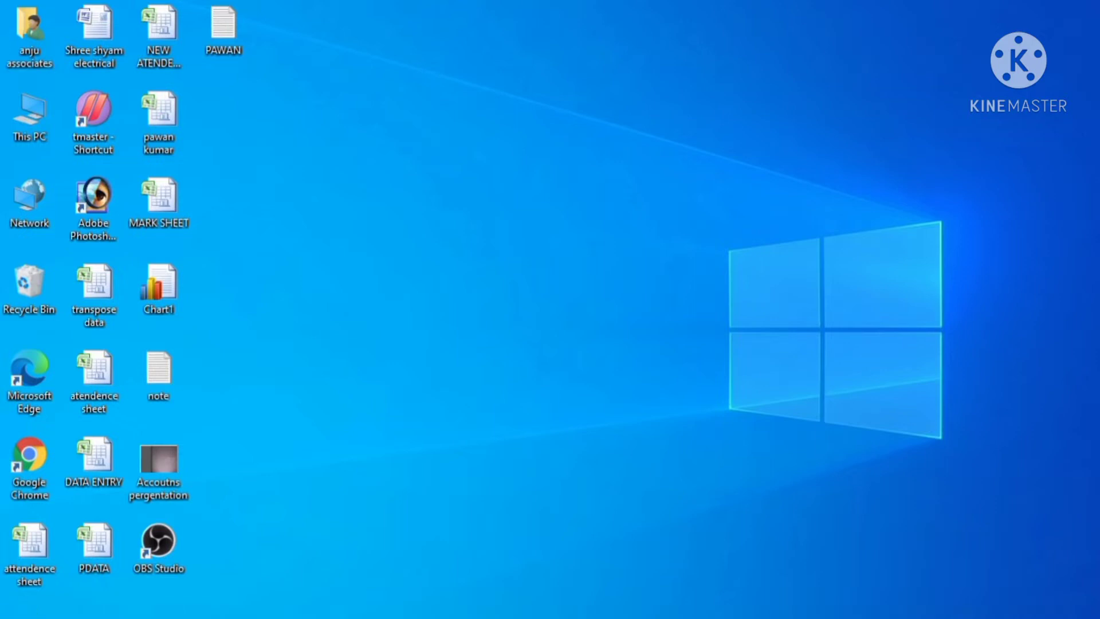
Step: Search Windows for 'ms' and launch Microsoft Office Excel 2007 to a blank Book1
{"action": "key", "text": "super"}
{"action": "type", "text": "ms"}
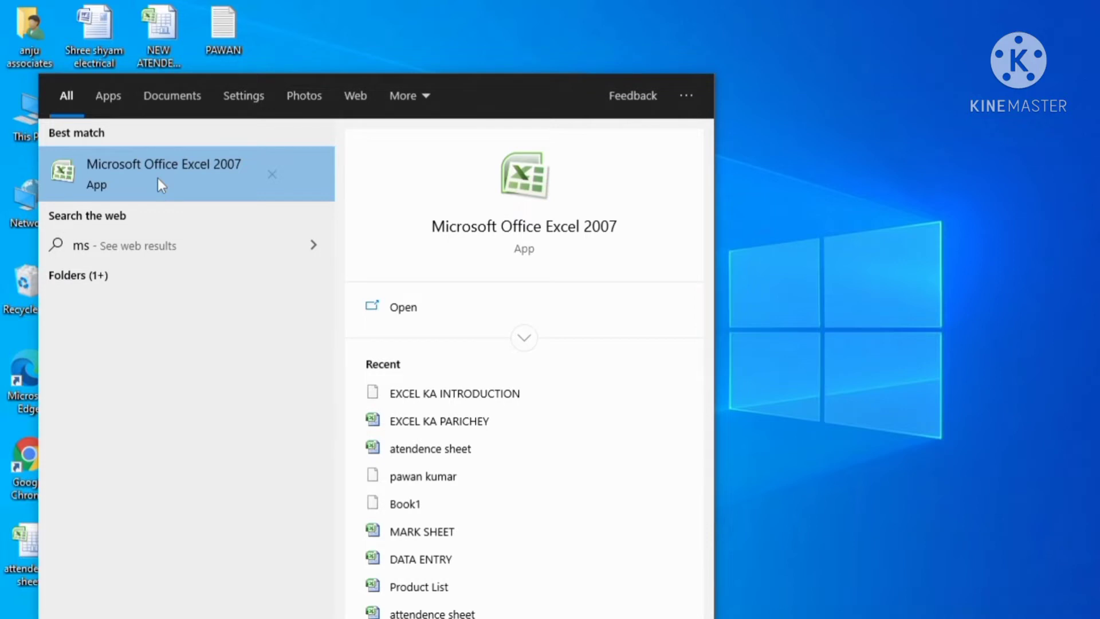
{"action": "left_click", "coordinate": [159, 184]}
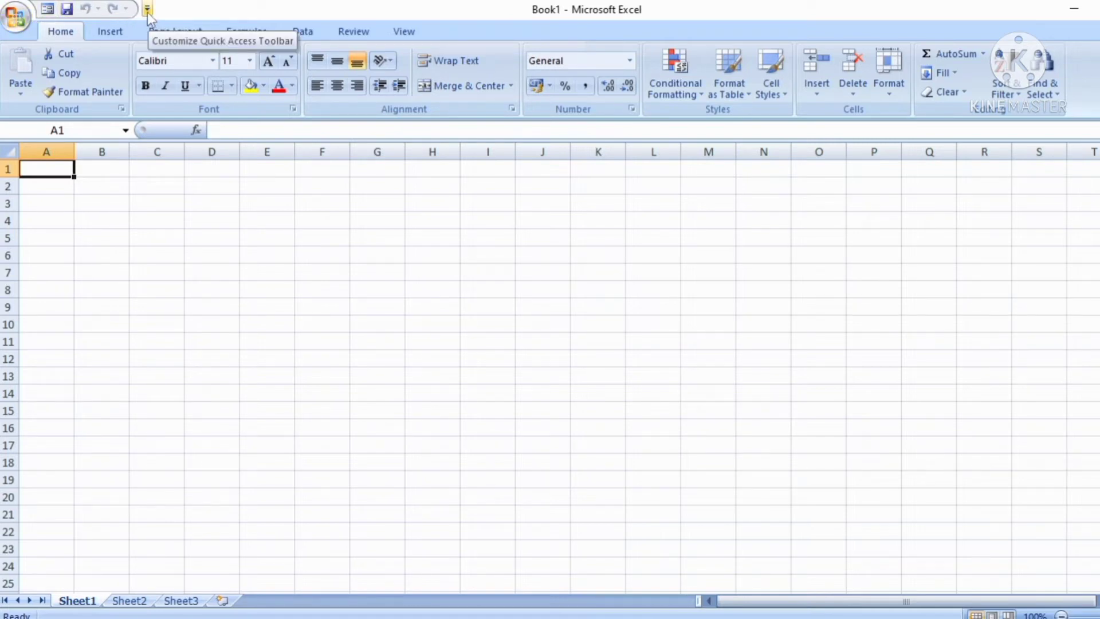
{"action": "left_click", "coordinate": [148, 14]}
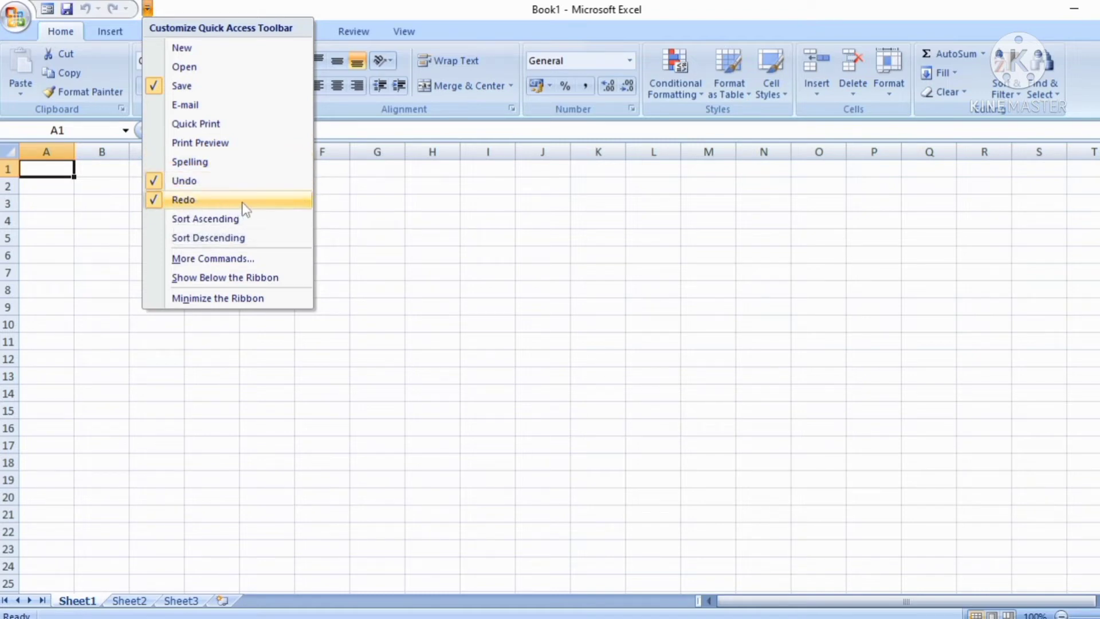
{"action": "left_click", "coordinate": [367, 202]}
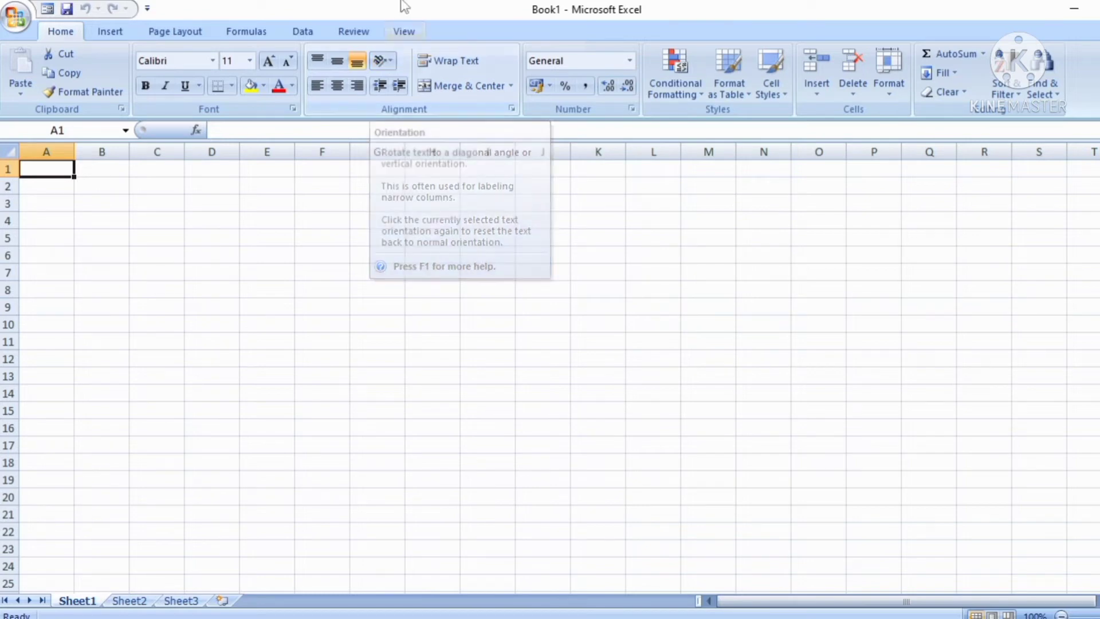
{"action": "left_click", "coordinate": [147, 8]}
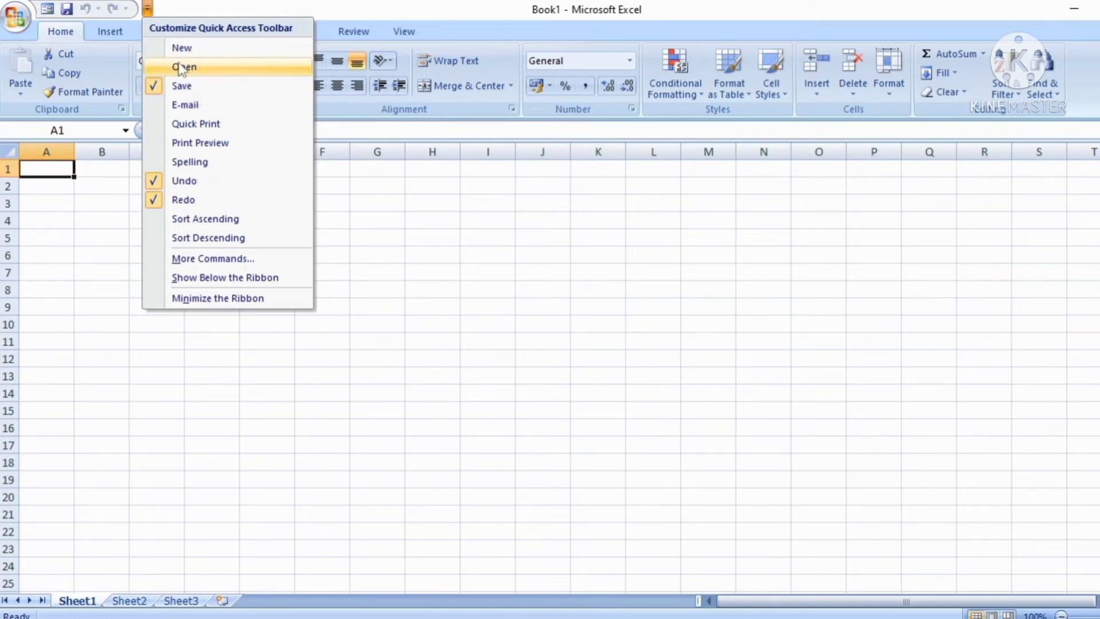
{"action": "left_click", "coordinate": [173, 49]}
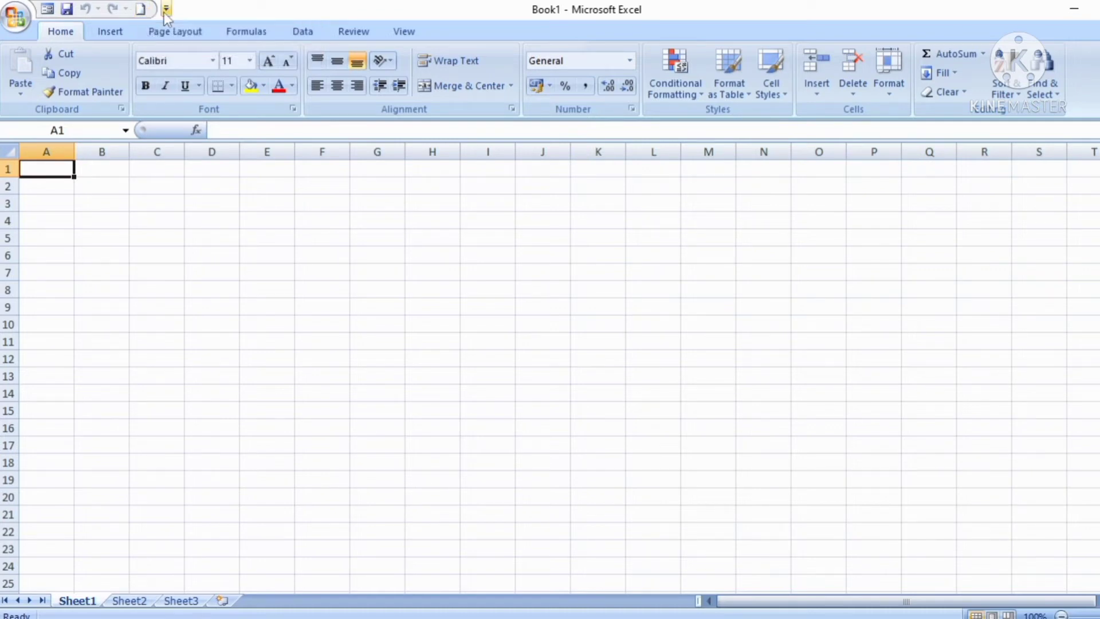
{"action": "left_click", "coordinate": [167, 9]}
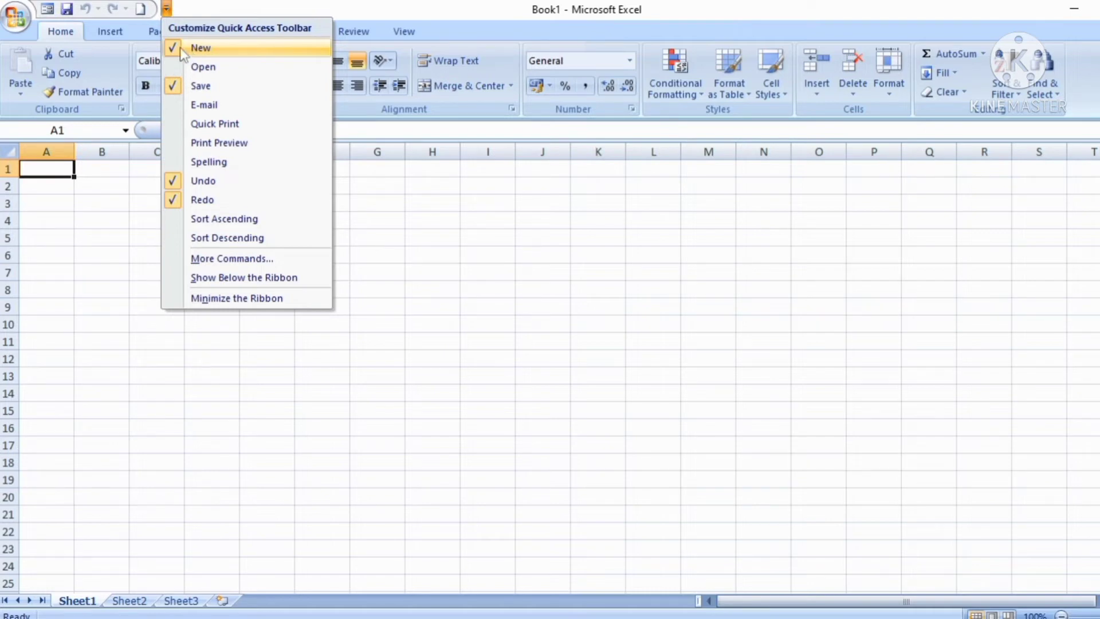
{"action": "left_click", "coordinate": [181, 50]}
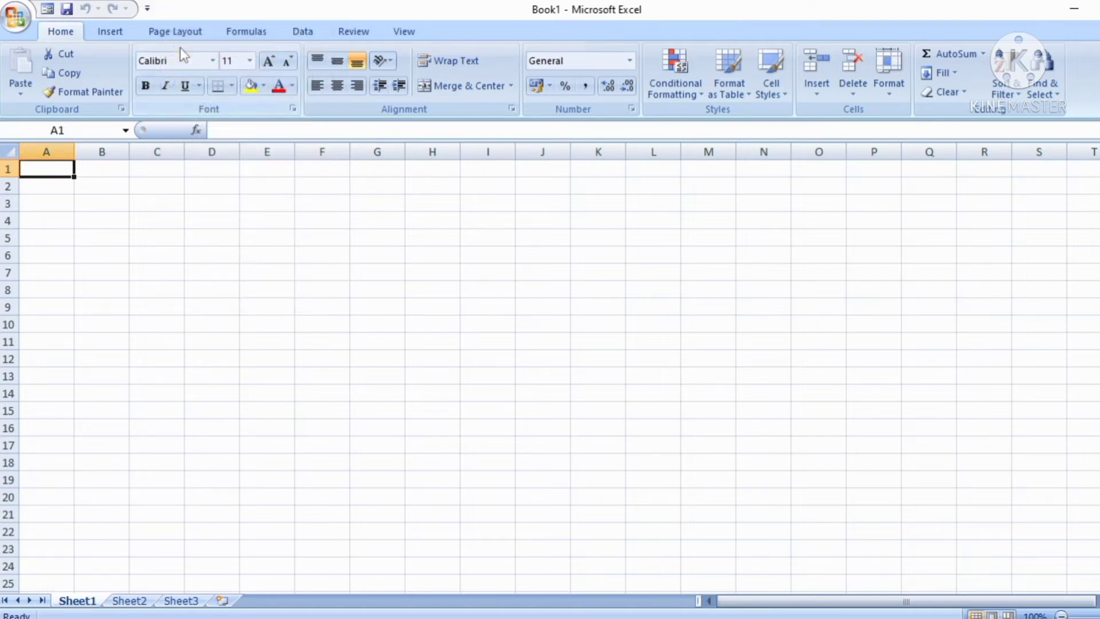
{"action": "left_click", "coordinate": [147, 9]}
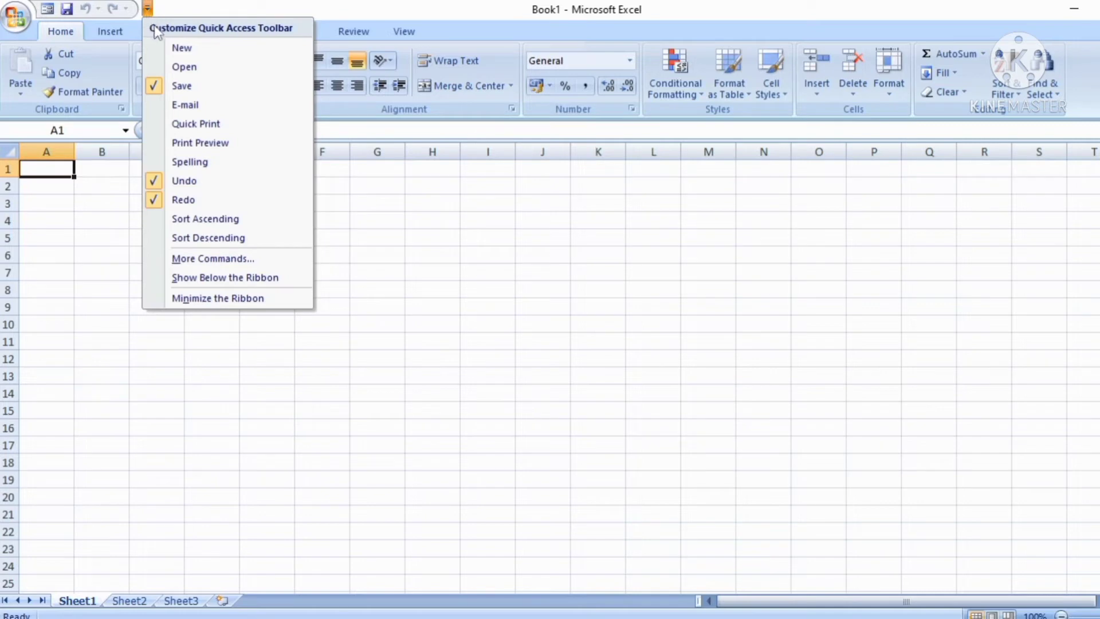
{"action": "left_click", "coordinate": [181, 67]}
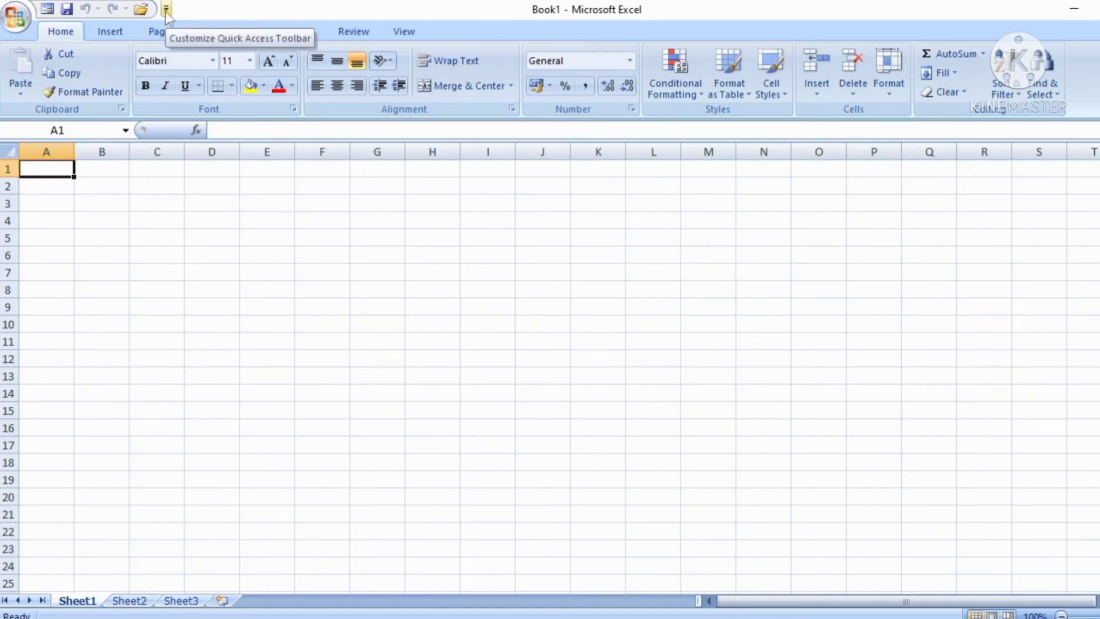
{"action": "left_click", "coordinate": [166, 9]}
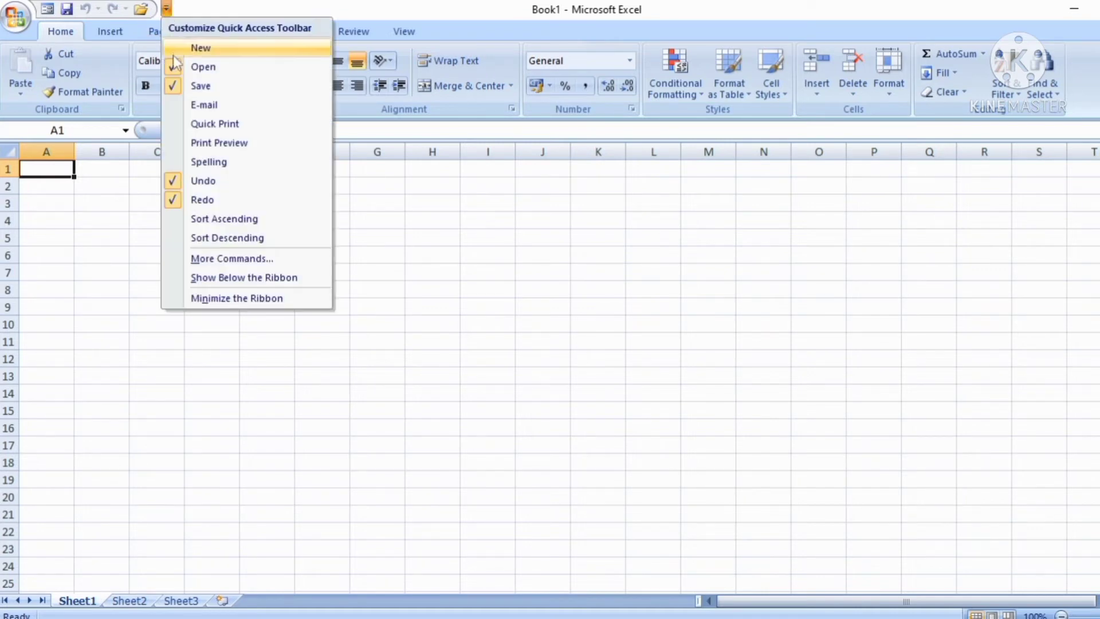
{"action": "left_click", "coordinate": [208, 68]}
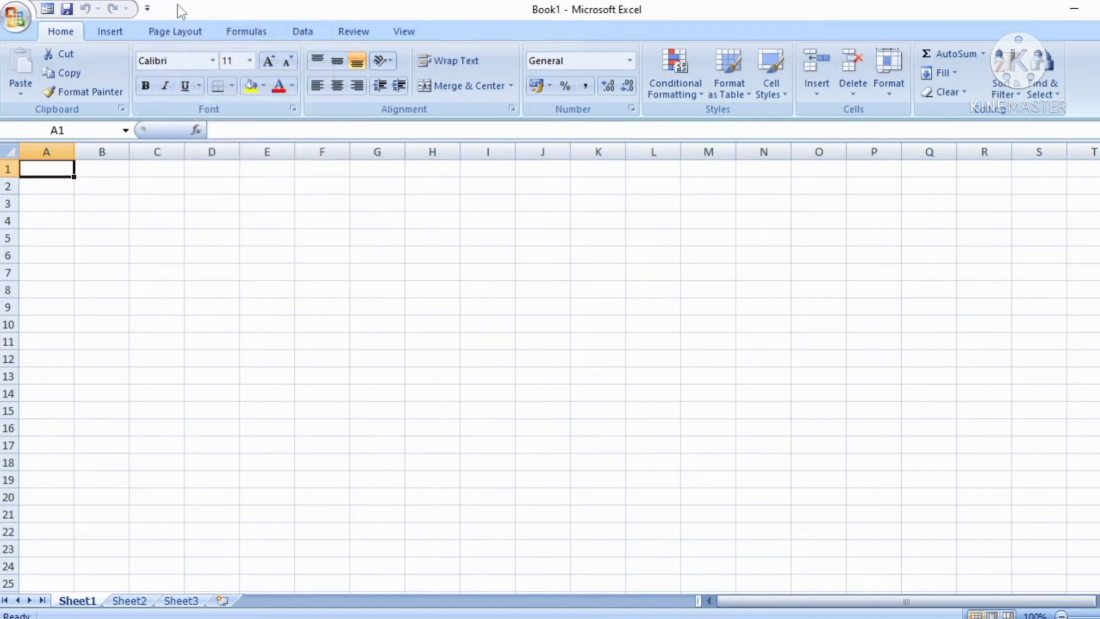
{"action": "left_click", "coordinate": [21, 14]}
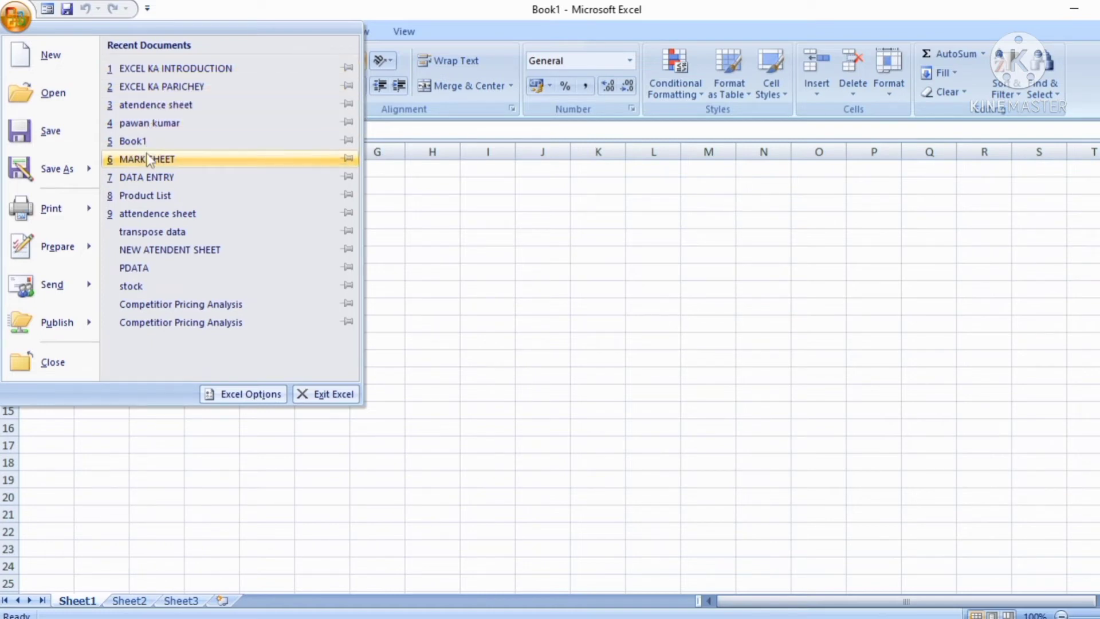
{"action": "key", "text": "Escape"}
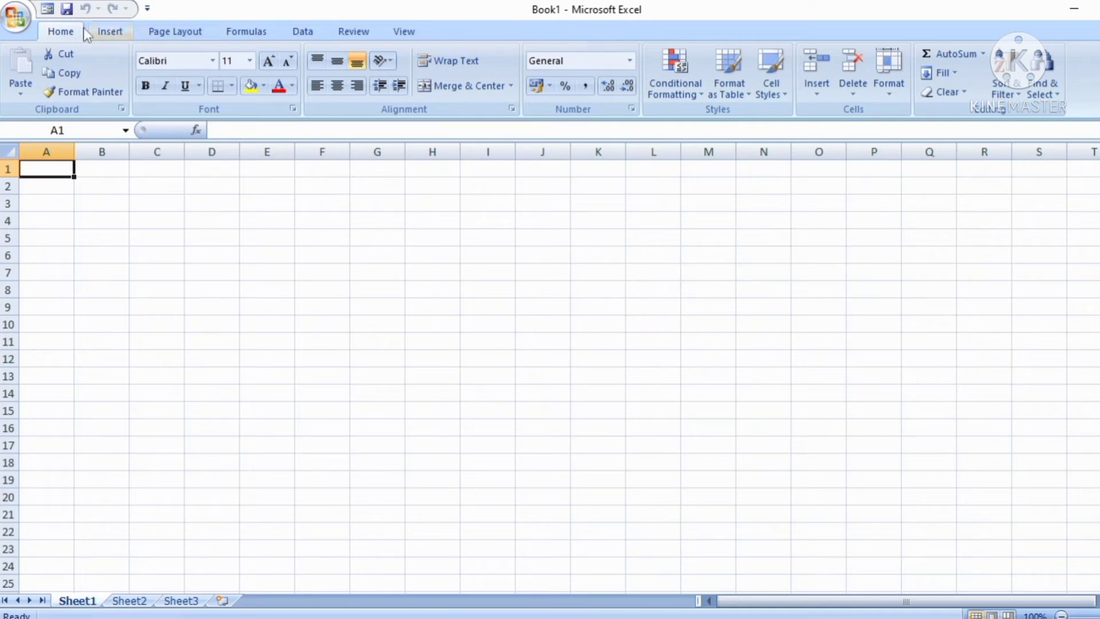
Step: Browse the Insert, Page Layout, Formulas, Review and View ribbons, then return to Home
{"action": "left_click", "coordinate": [112, 33]}
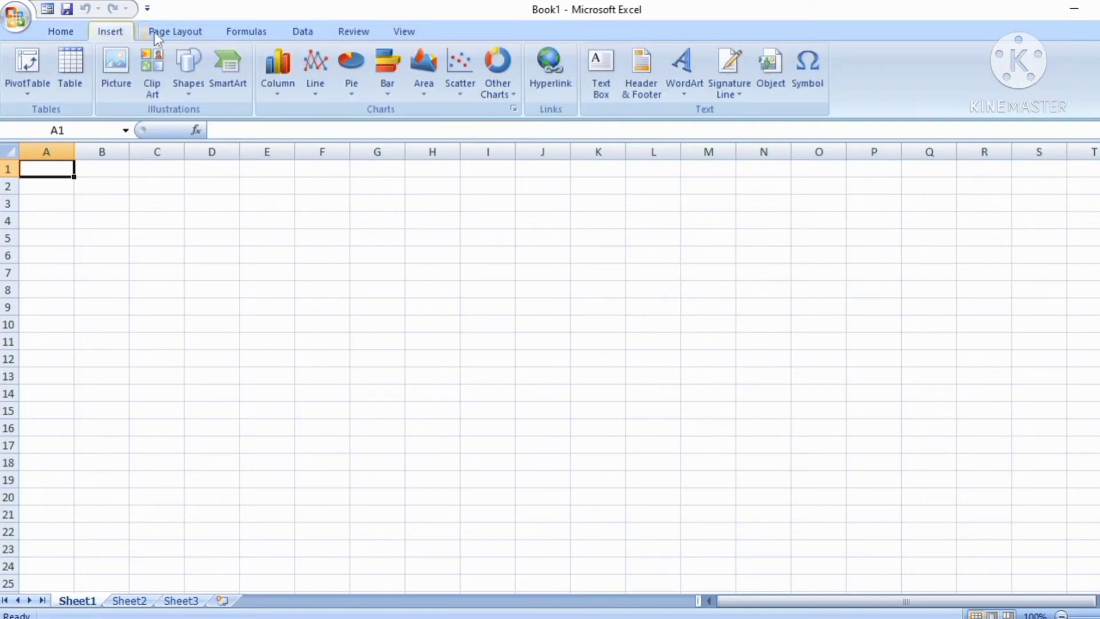
{"action": "left_click", "coordinate": [182, 31]}
{"action": "left_click", "coordinate": [267, 33]}
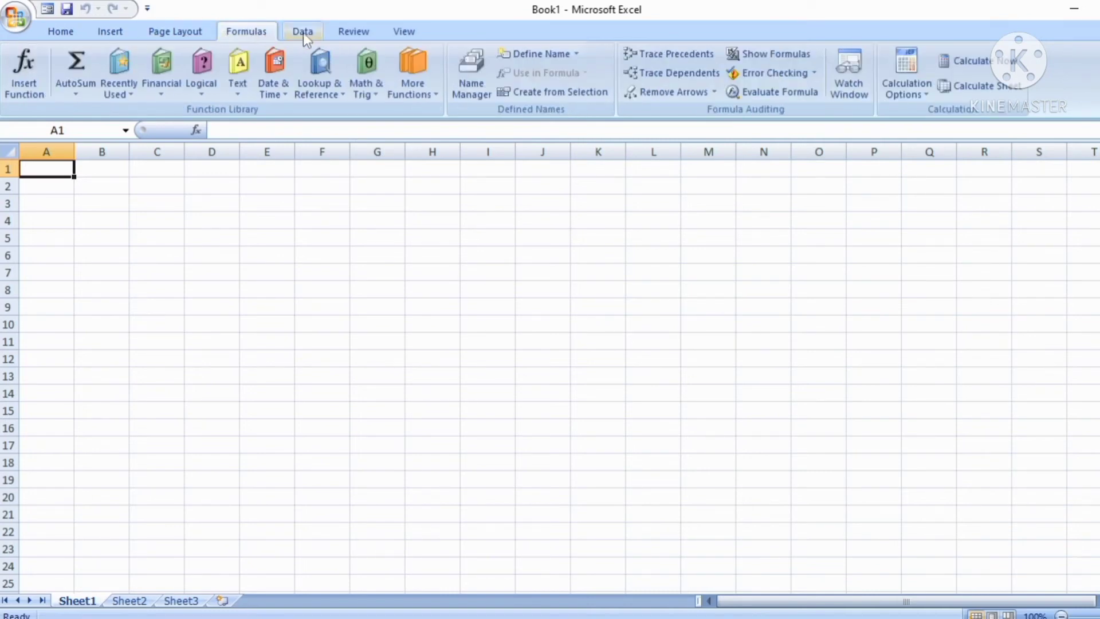
{"action": "left_click", "coordinate": [354, 33]}
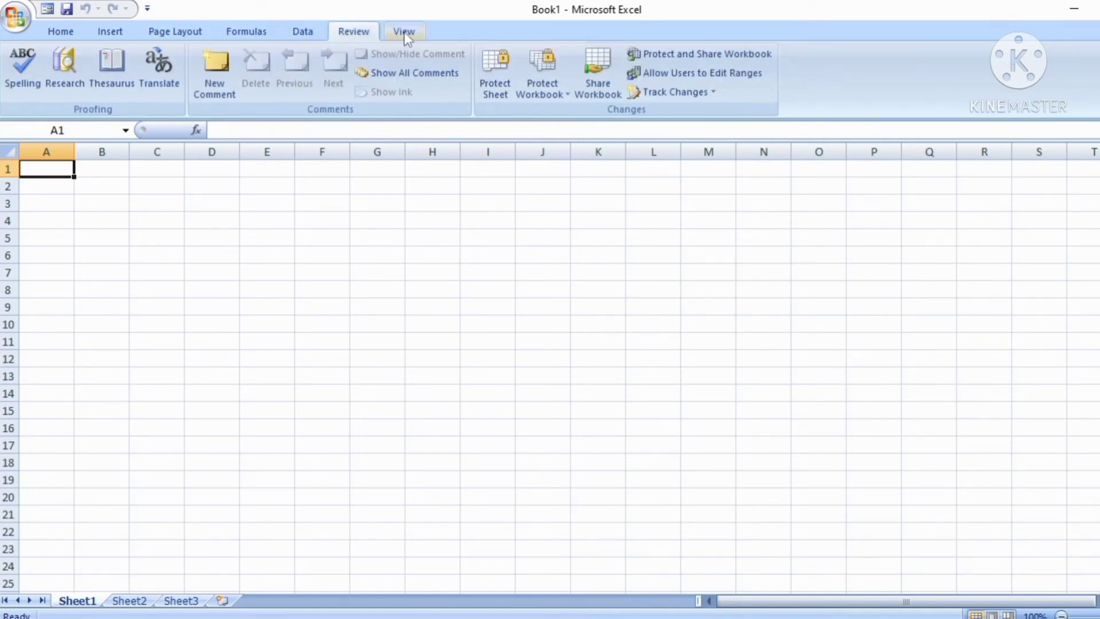
{"action": "left_click", "coordinate": [404, 32]}
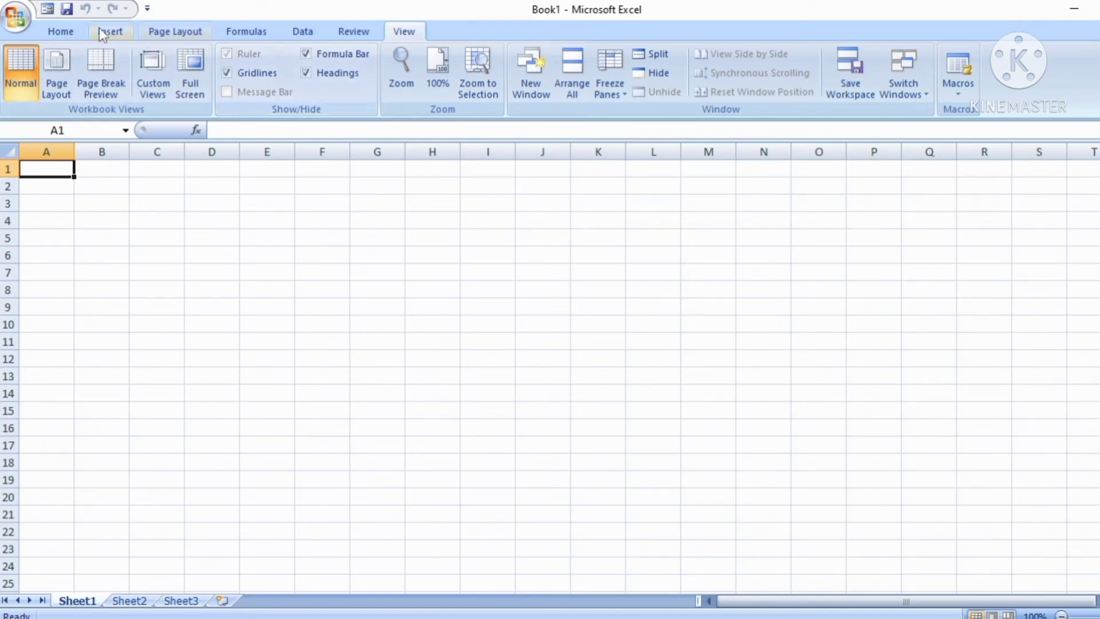
{"action": "left_click", "coordinate": [64, 32]}
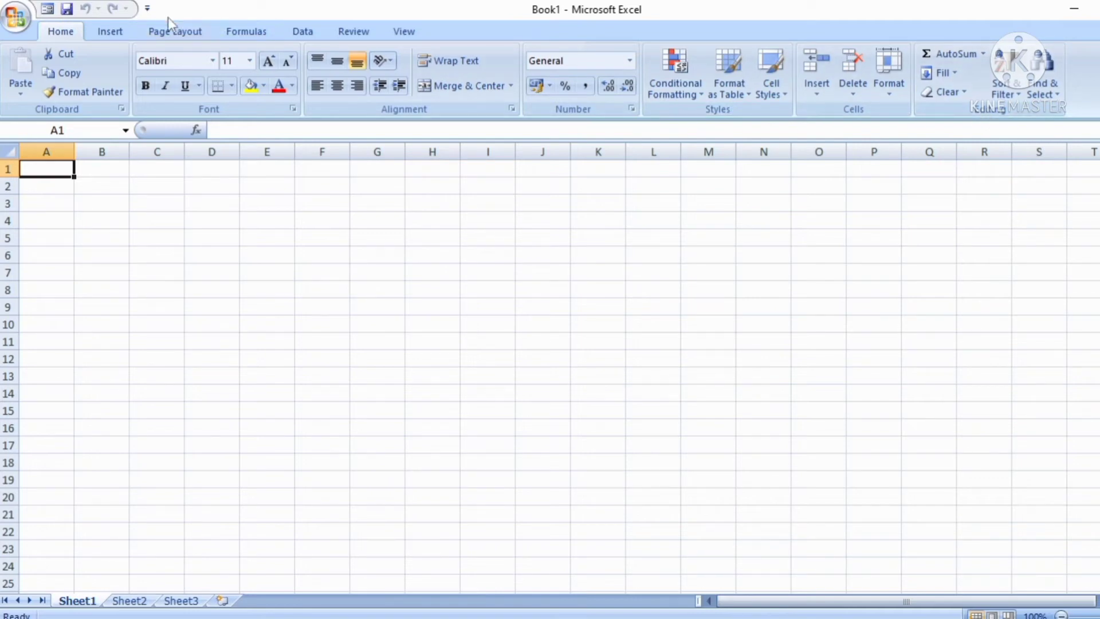
Step: Revisit the Insert and Page Layout ribbons before returning to the Home commands
{"action": "left_click", "coordinate": [126, 41]}
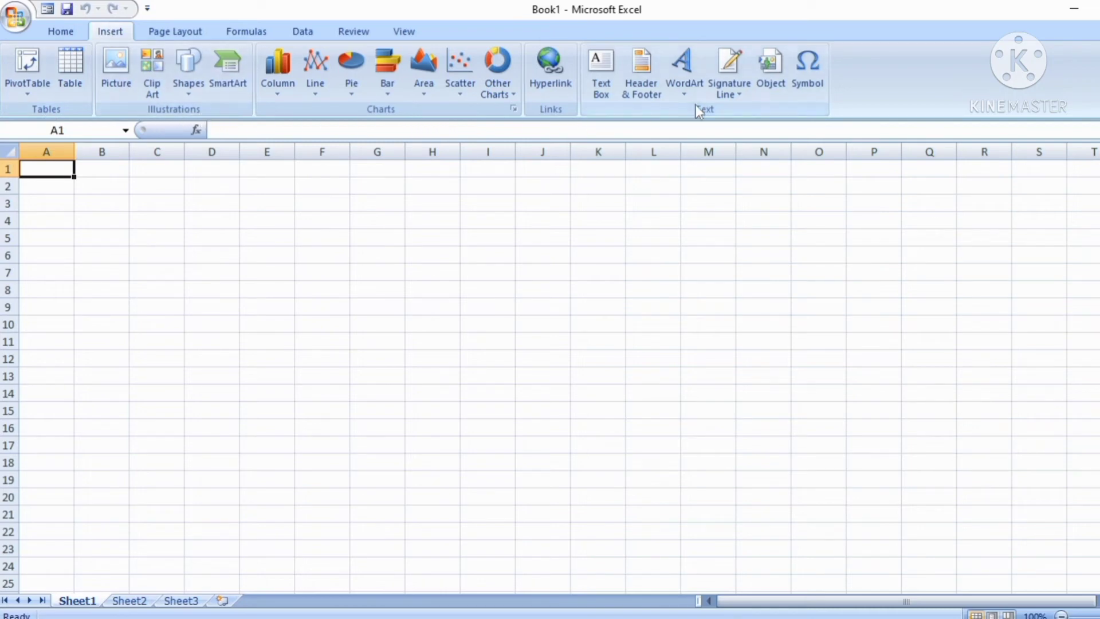
{"action": "left_click", "coordinate": [183, 32]}
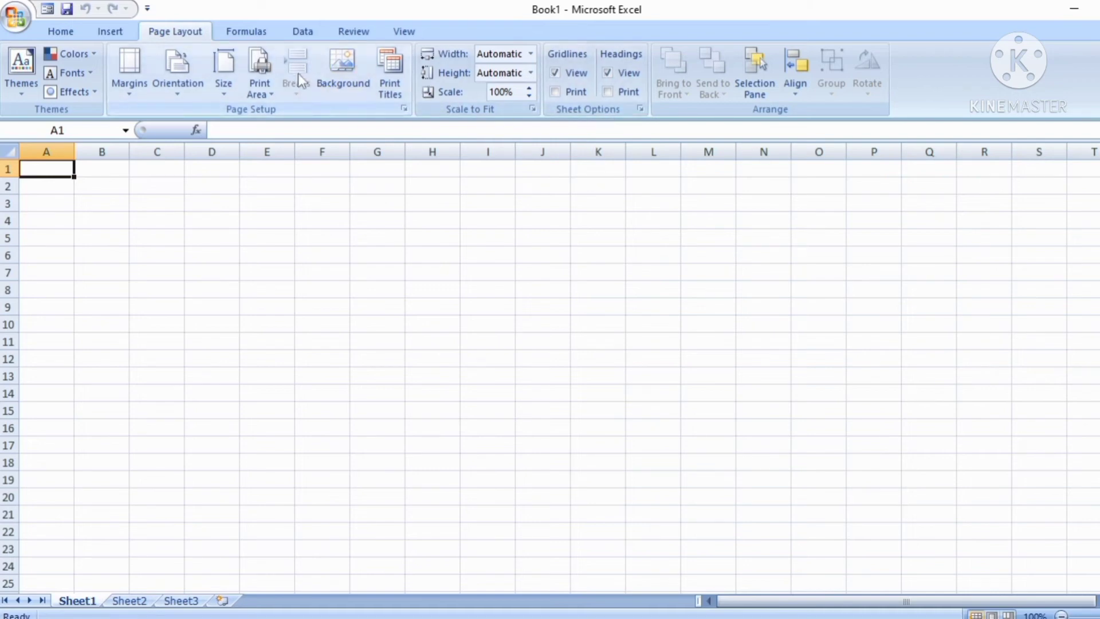
{"action": "left_click", "coordinate": [68, 33]}
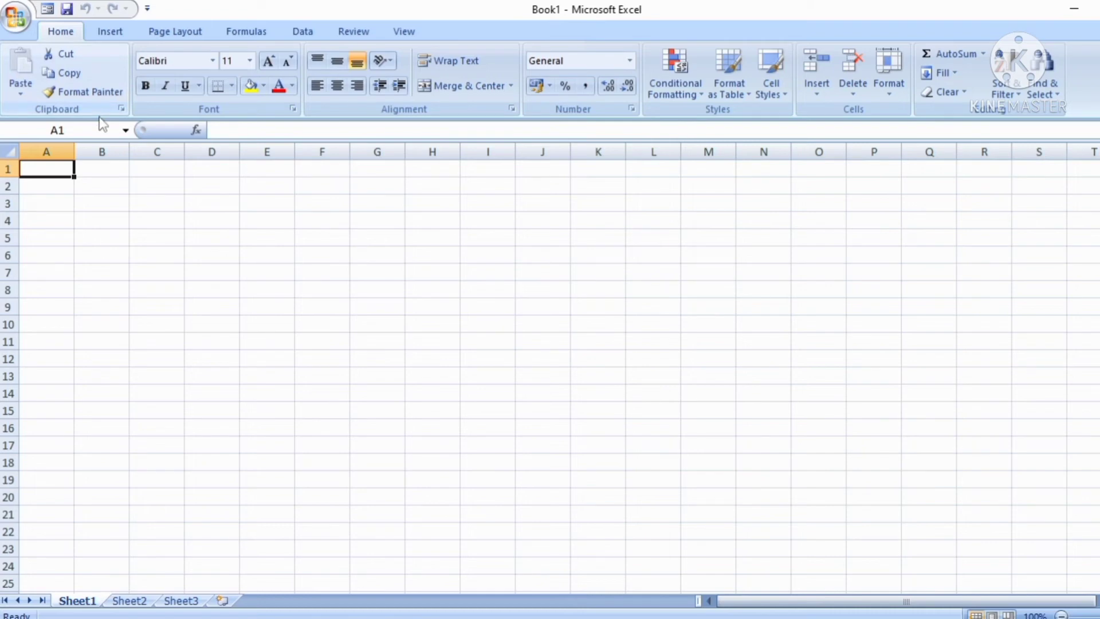
{"action": "left_click", "coordinate": [145, 198]}
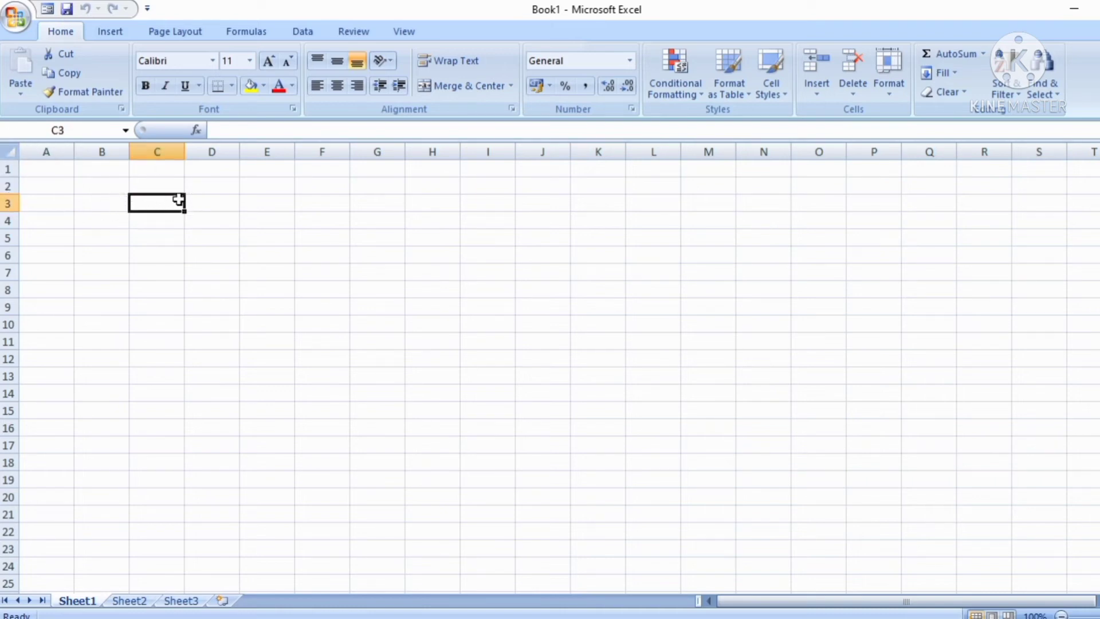
{"action": "left_click", "coordinate": [89, 130]}
{"action": "left_click", "coordinate": [228, 130]}
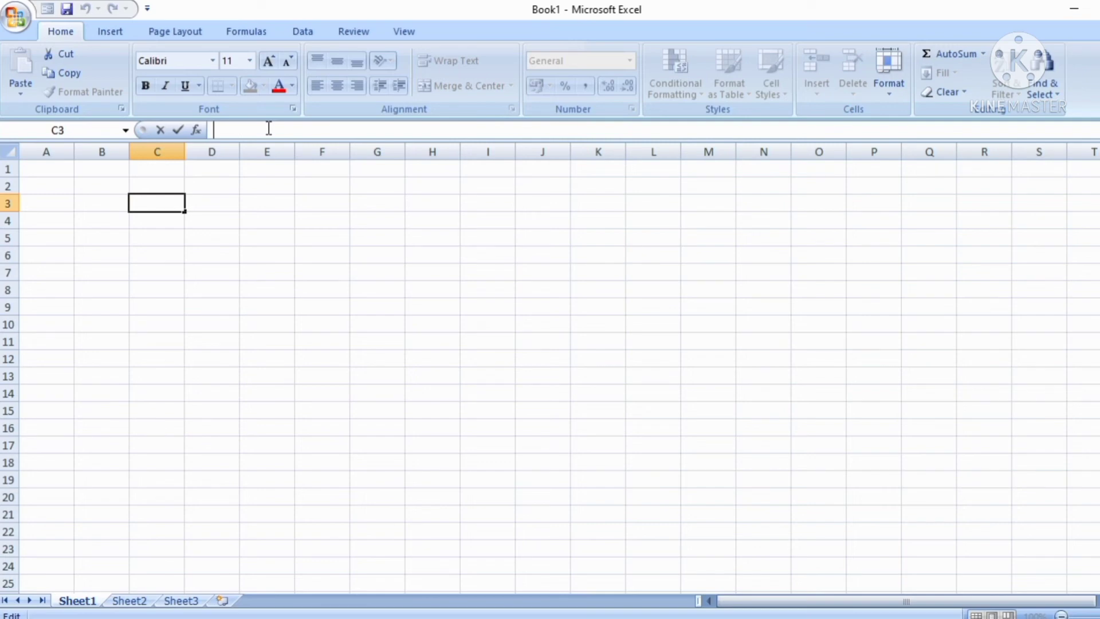
{"action": "left_click", "coordinate": [267, 237]}
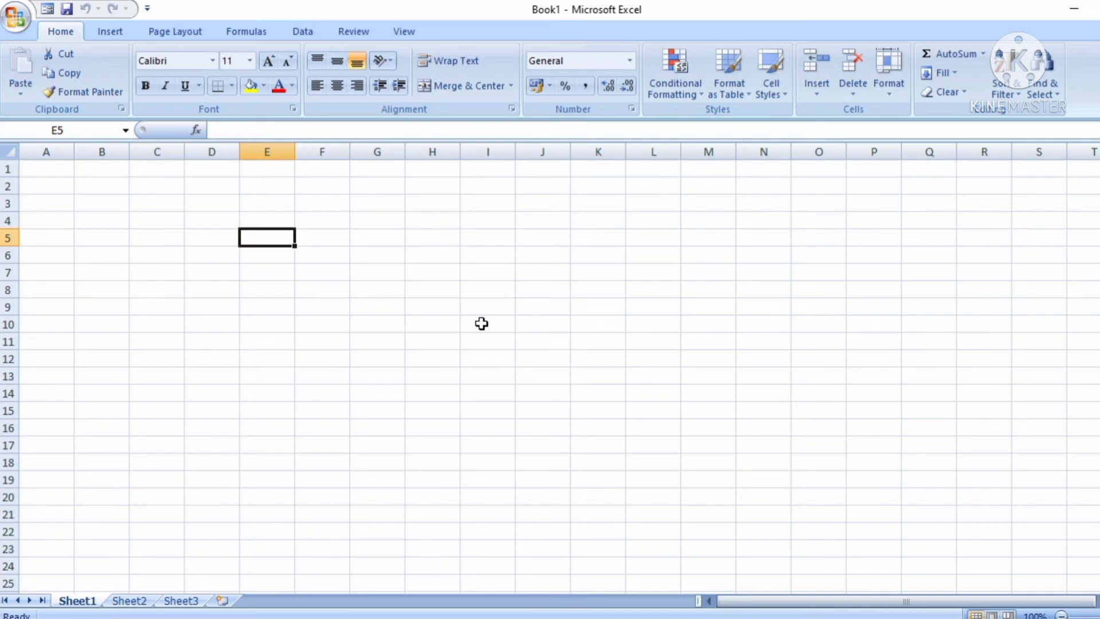
{"action": "left_click", "coordinate": [237, 222]}
{"action": "left_click", "coordinate": [266, 268]}
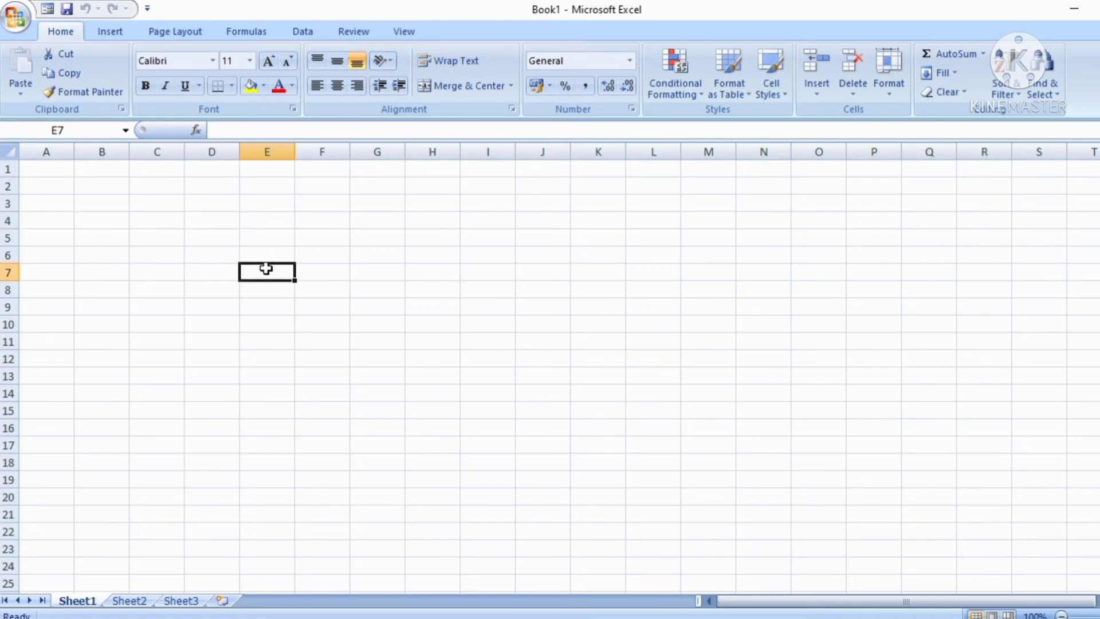
{"action": "left_click", "coordinate": [276, 207]}
{"action": "left_click", "coordinate": [377, 251]}
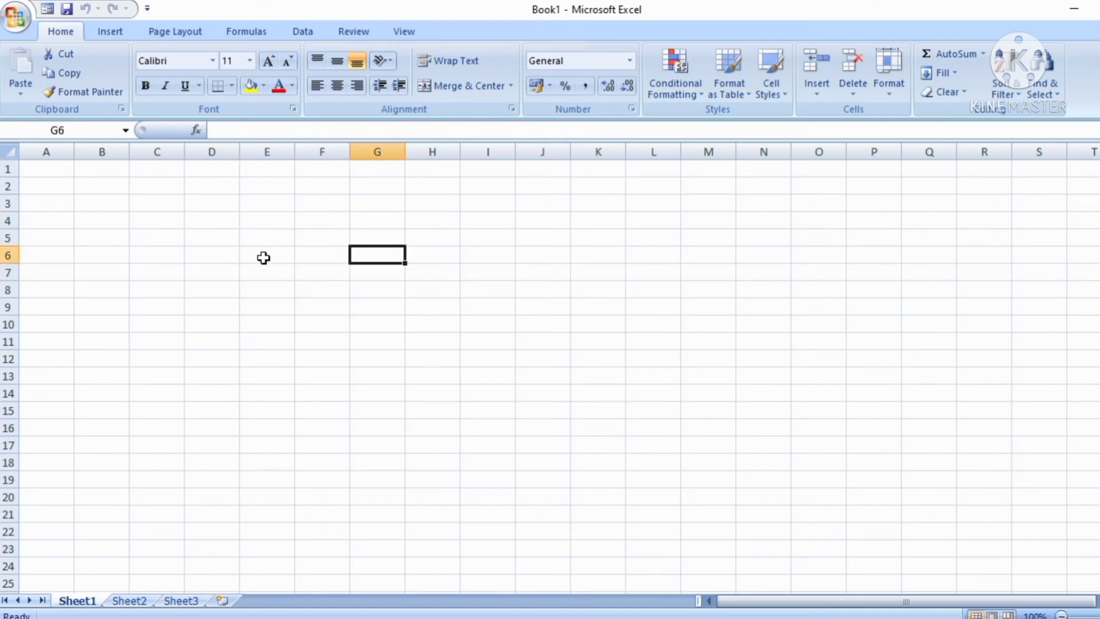
{"action": "left_click", "coordinate": [263, 258]}
{"action": "left_click", "coordinate": [318, 262]}
{"action": "left_click", "coordinate": [327, 293]}
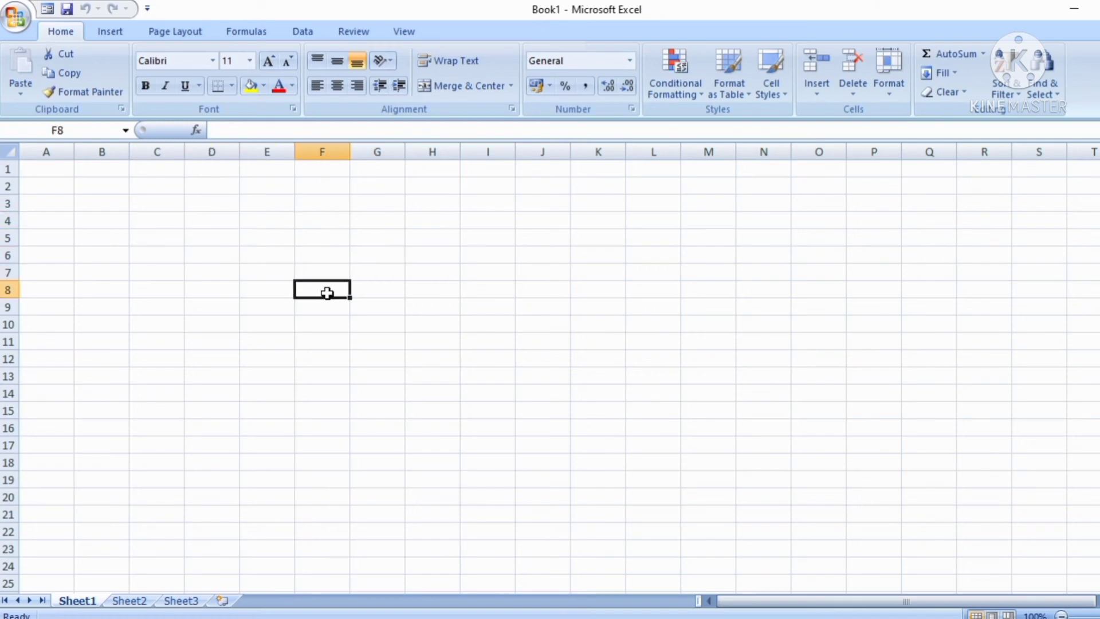
{"action": "left_click", "coordinate": [214, 301]}
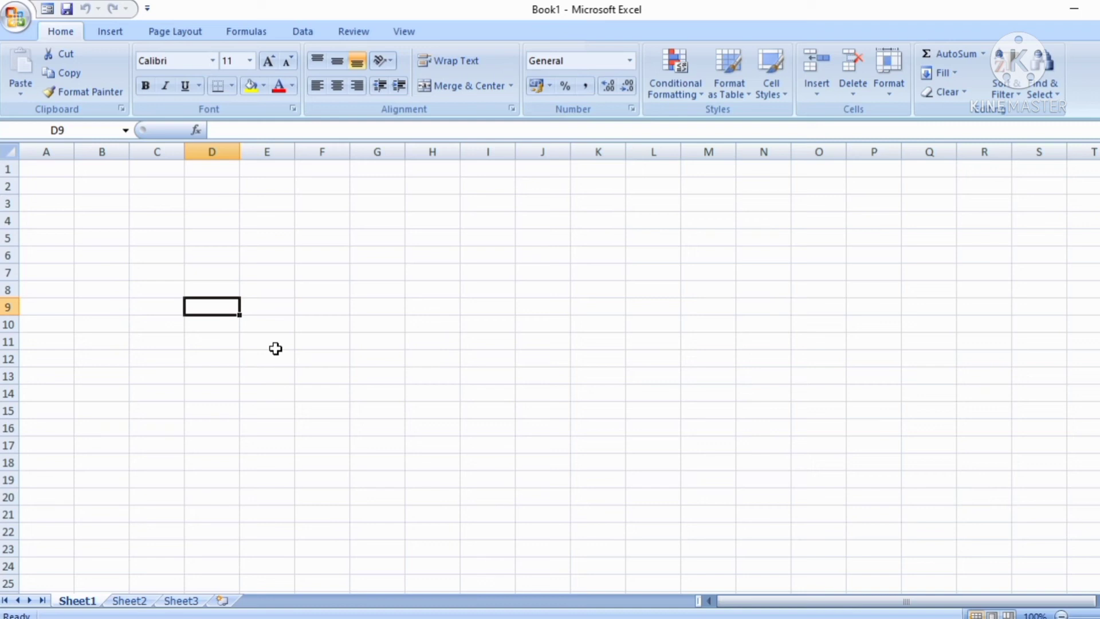
{"action": "left_click", "coordinate": [341, 306]}
{"action": "left_click", "coordinate": [283, 261]}
{"action": "left_click_drag", "start_coordinate": [275, 169], "coordinate": [268, 500]}
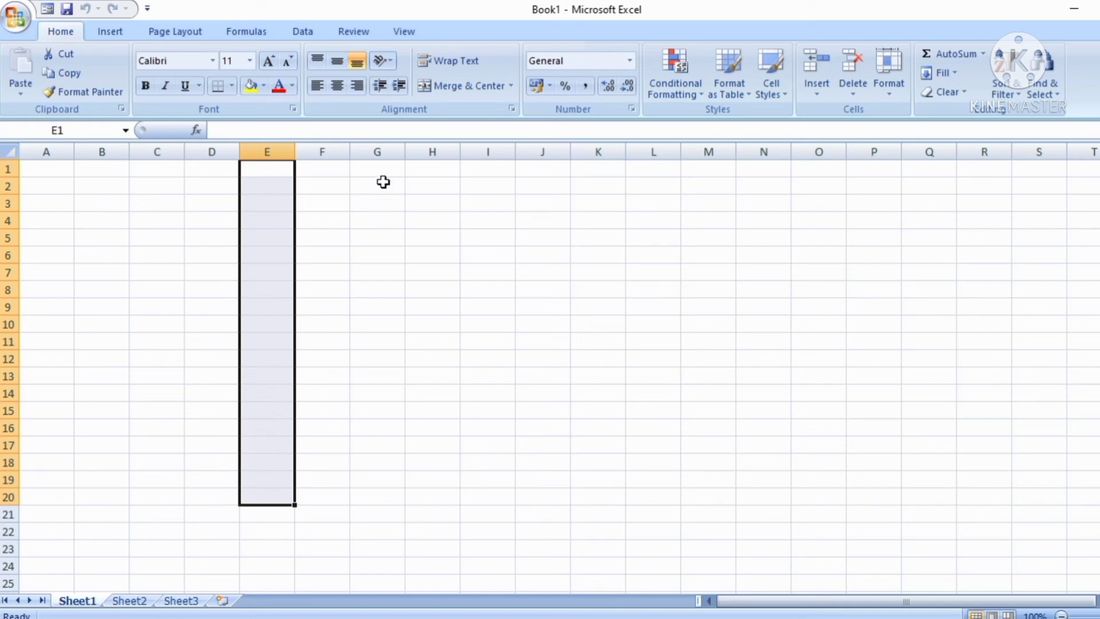
{"action": "left_click_drag", "start_coordinate": [380, 171], "coordinate": [376, 405]}
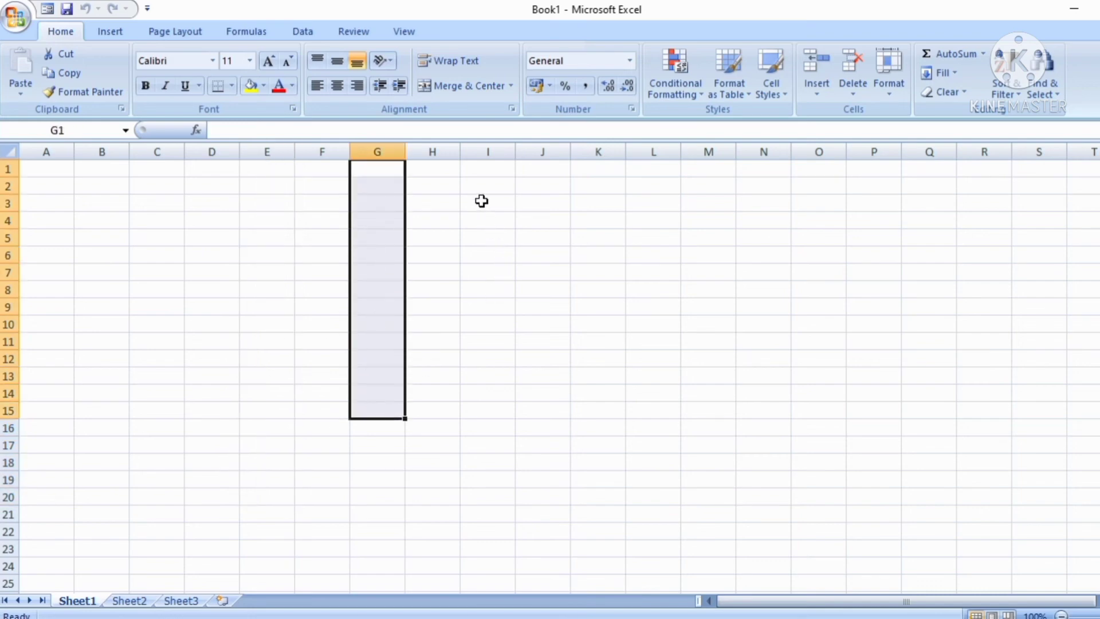
{"action": "left_click_drag", "start_coordinate": [474, 171], "coordinate": [461, 395]}
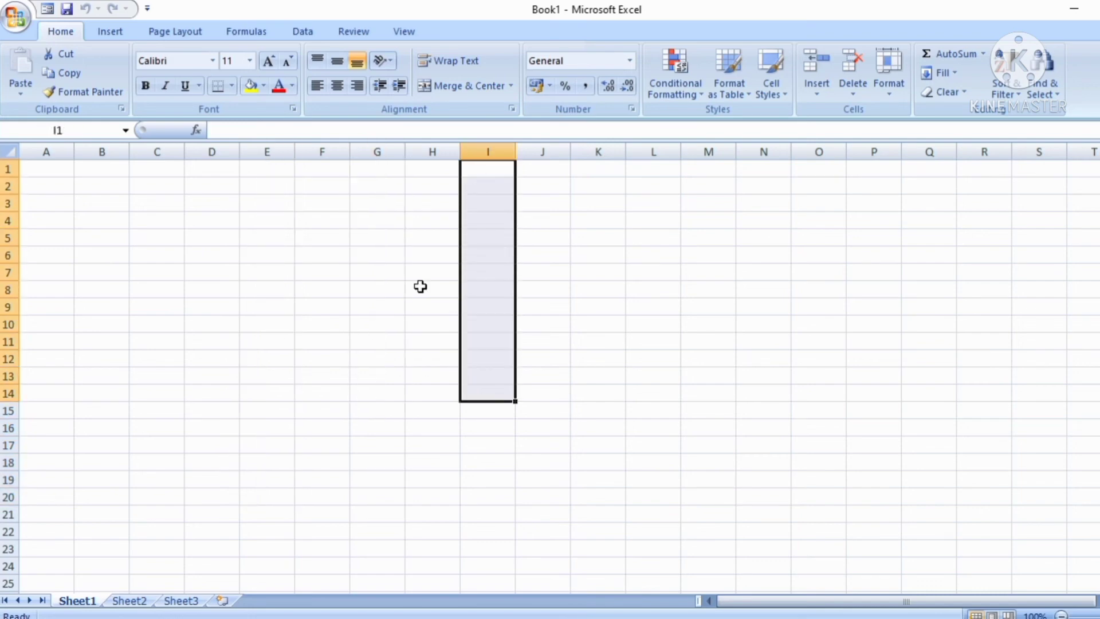
{"action": "left_click_drag", "start_coordinate": [435, 170], "coordinate": [440, 378]}
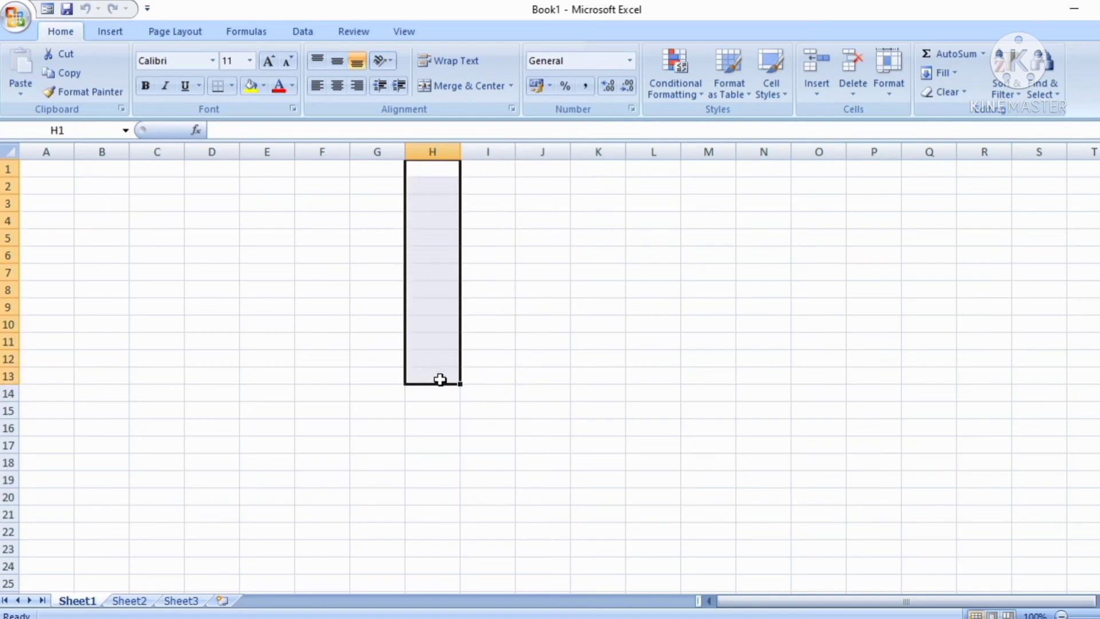
{"action": "left_click", "coordinate": [189, 361]}
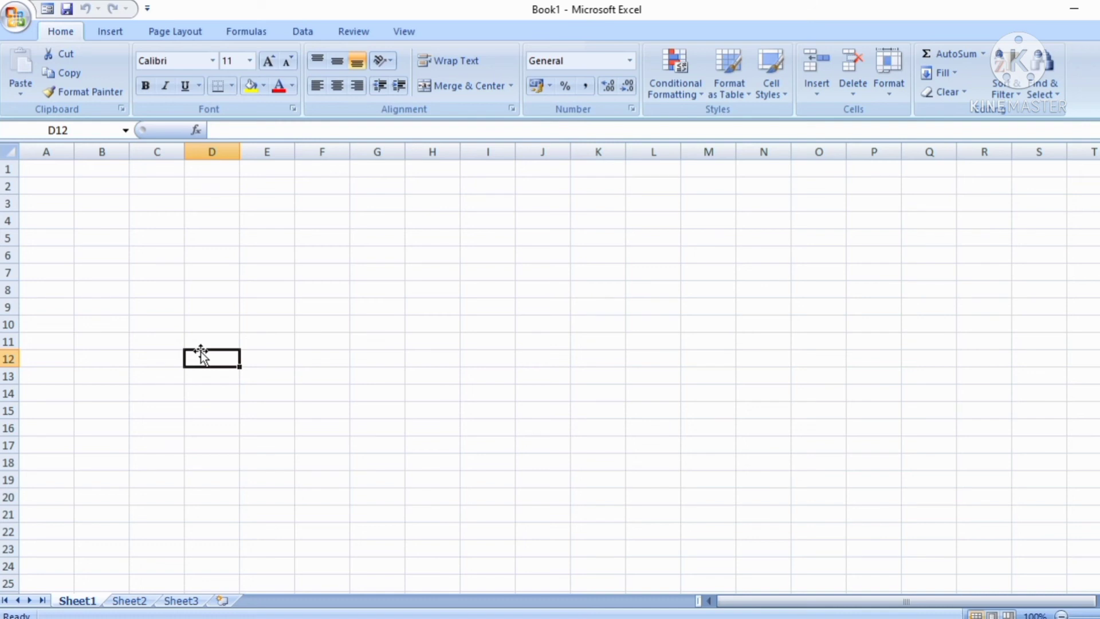
Step: Practise selecting B7, rows 4–5, A7:G7, F2:F12 and rows 9–10
{"action": "left_click", "coordinate": [120, 274]}
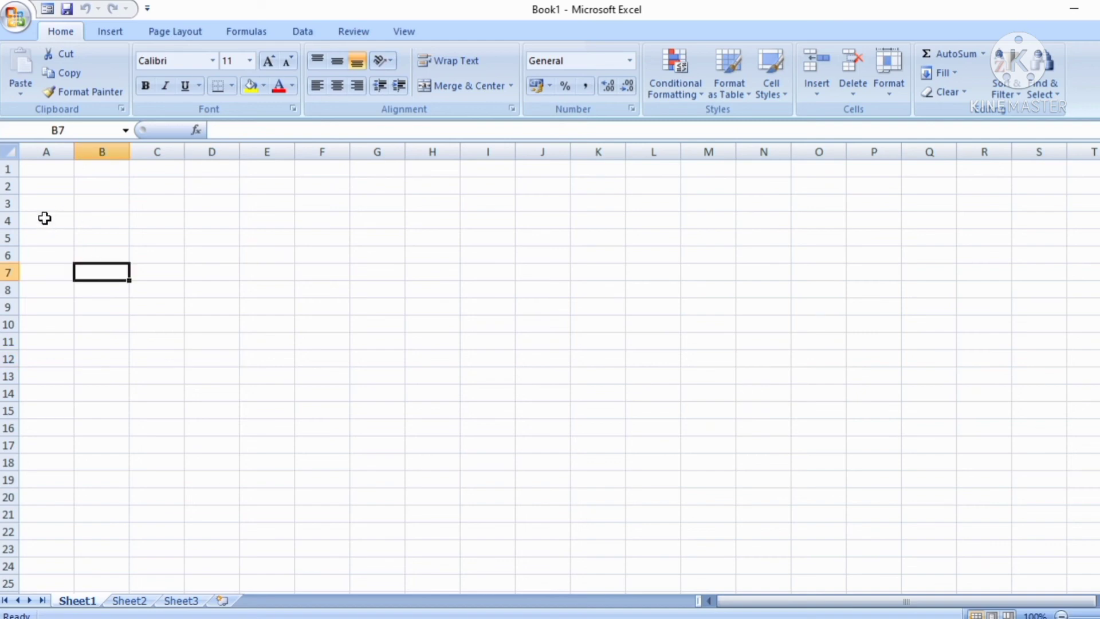
{"action": "left_click_drag", "start_coordinate": [45, 219], "coordinate": [575, 241]}
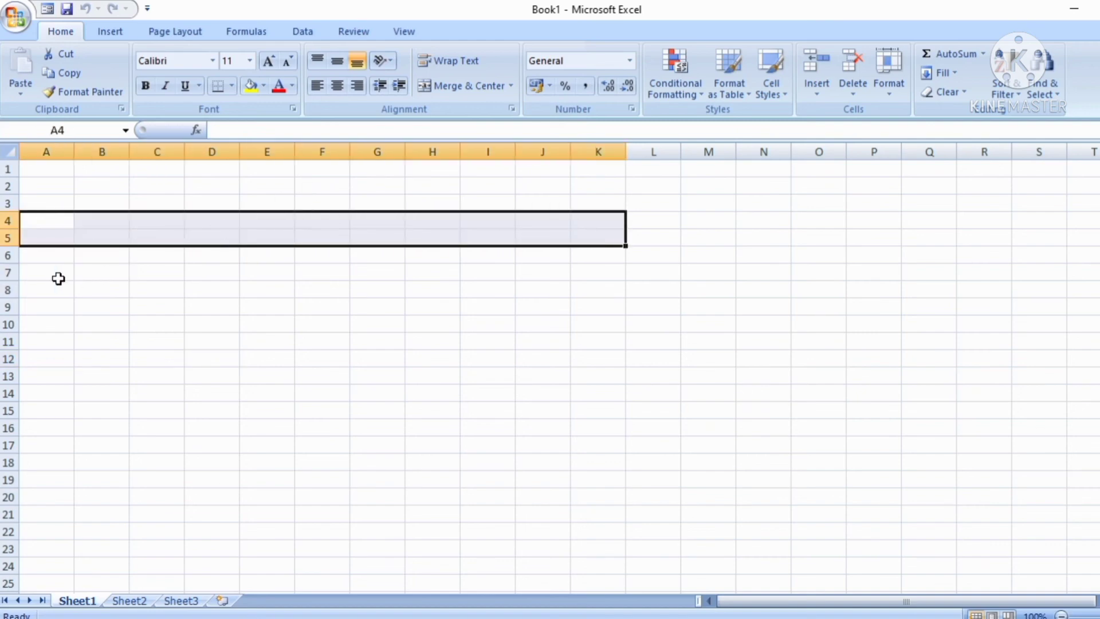
{"action": "left_click_drag", "start_coordinate": [58, 279], "coordinate": [375, 273]}
{"action": "left_click_drag", "start_coordinate": [346, 179], "coordinate": [336, 365]}
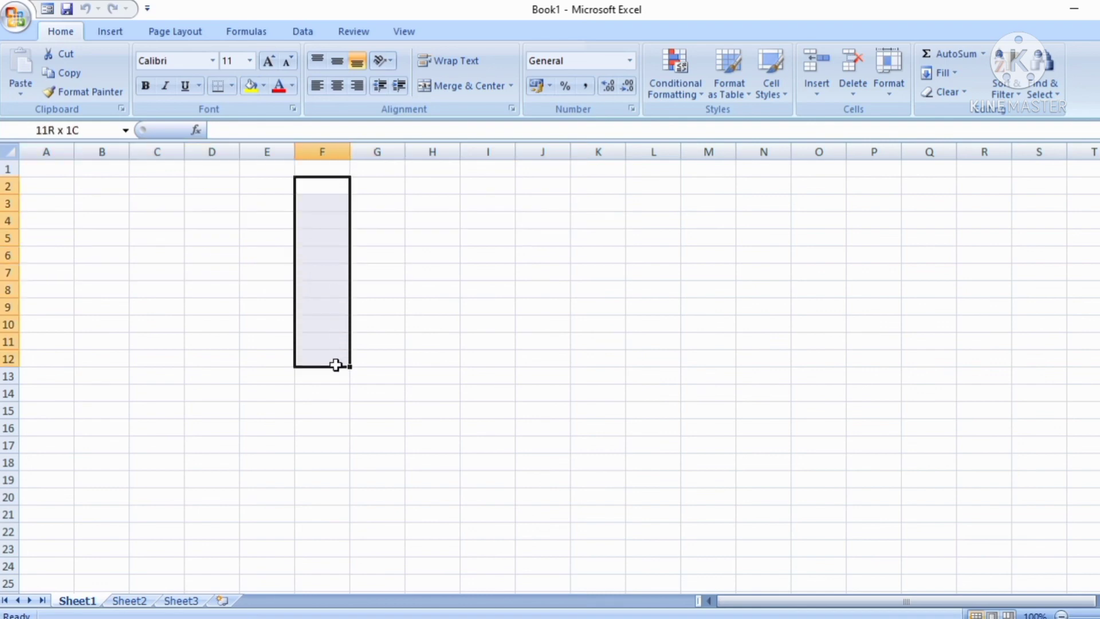
{"action": "left_click_drag", "start_coordinate": [28, 307], "coordinate": [418, 317]}
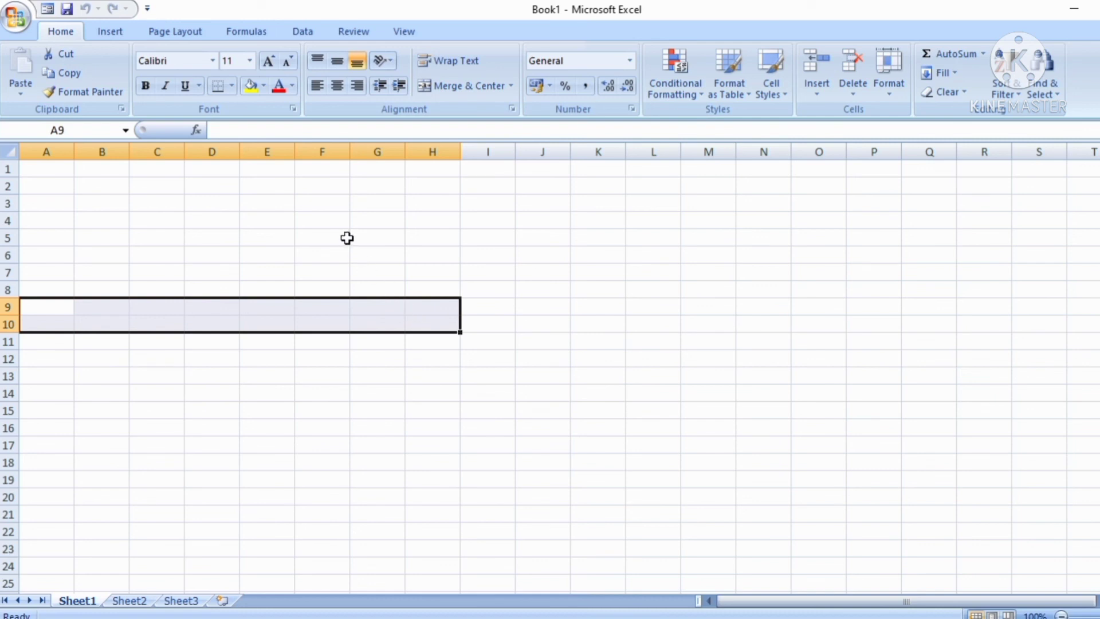
Step: Select single cells F4, E4, F7 and L14 in turn
{"action": "left_click", "coordinate": [346, 226]}
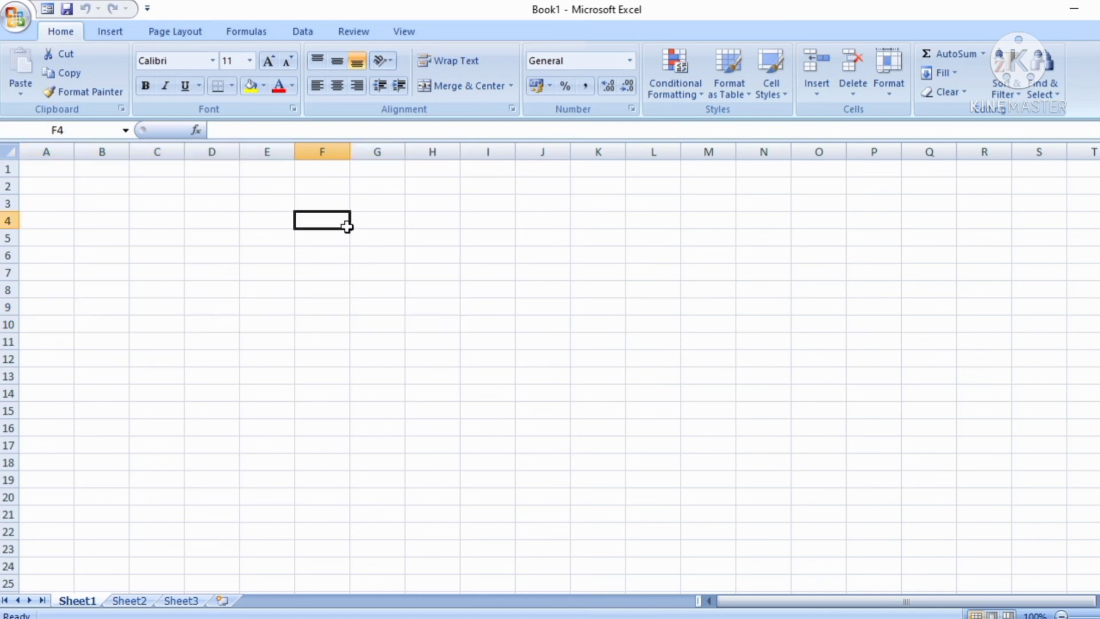
{"action": "left_click", "coordinate": [243, 222]}
{"action": "left_click", "coordinate": [308, 272]}
{"action": "left_click", "coordinate": [653, 393]}
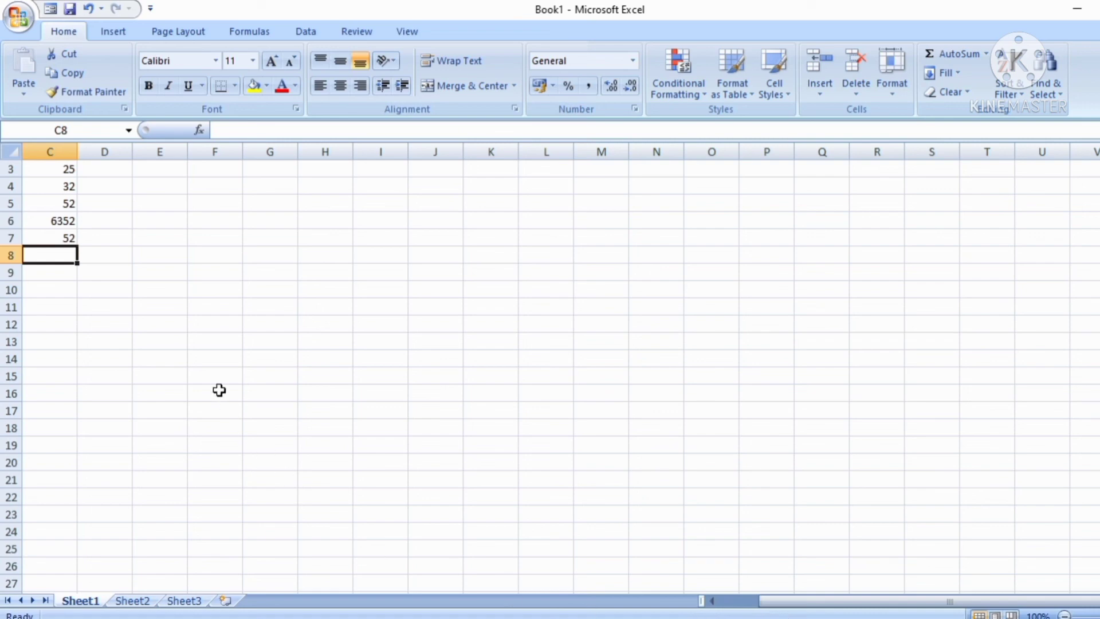
Step: Select C3:C7 so the status bar shows Average 1302.6, Count 5 and Sum 6513
{"action": "left_click", "coordinate": [50, 168]}
{"action": "left_click_drag", "start_coordinate": [49, 167], "coordinate": [38, 238]}
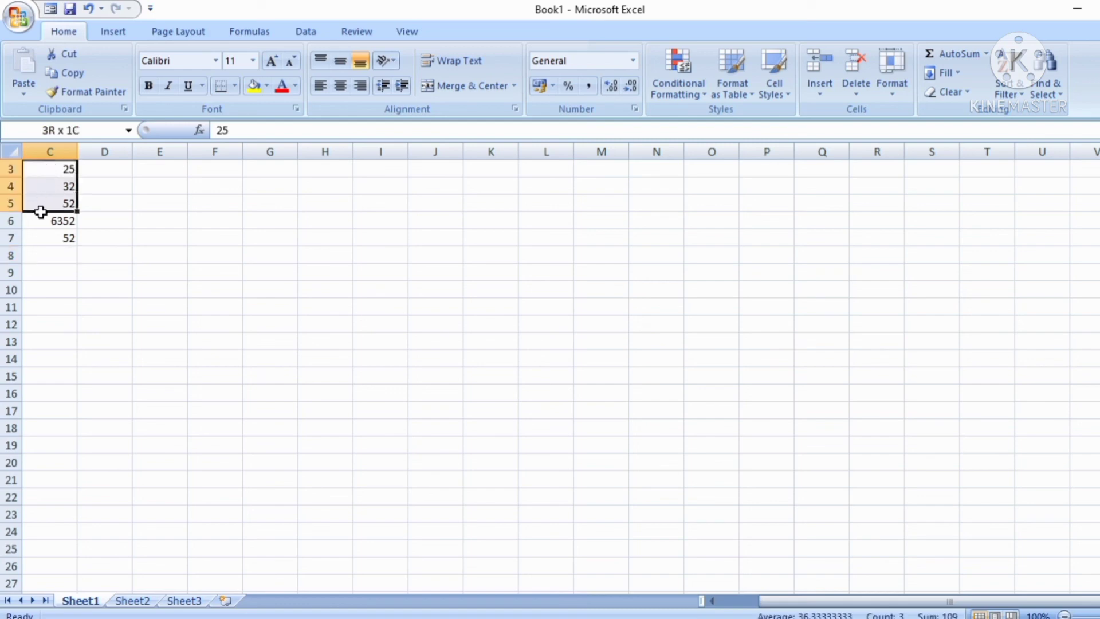